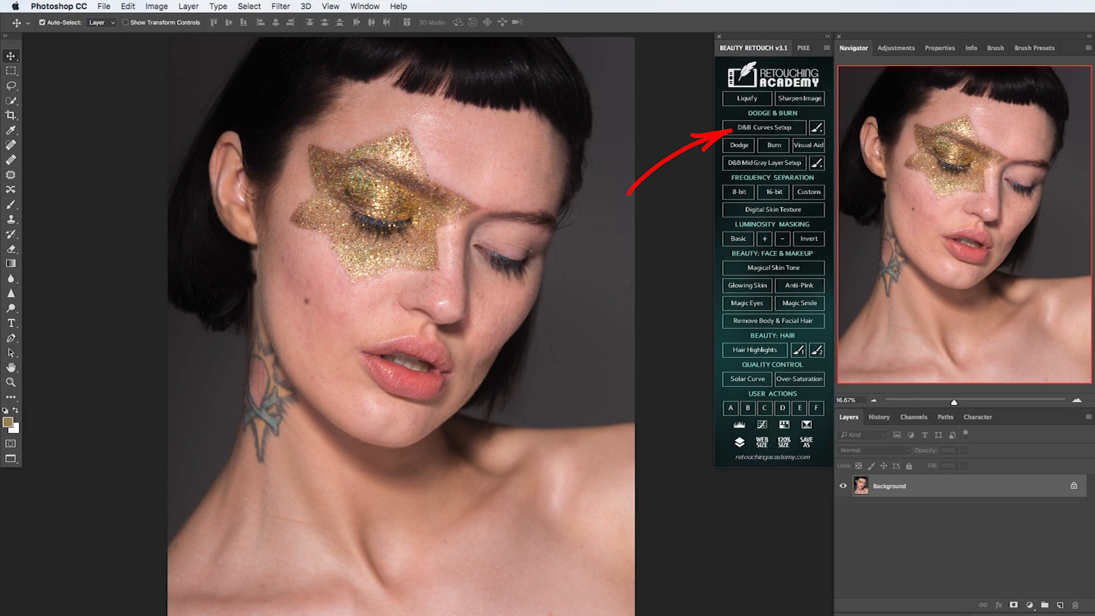
- Run D&B Curves Setup, toggle the Visual Aid group's visibility, and open the Dodge & Burn group to its Burn Curve layer
left_click(753, 132)
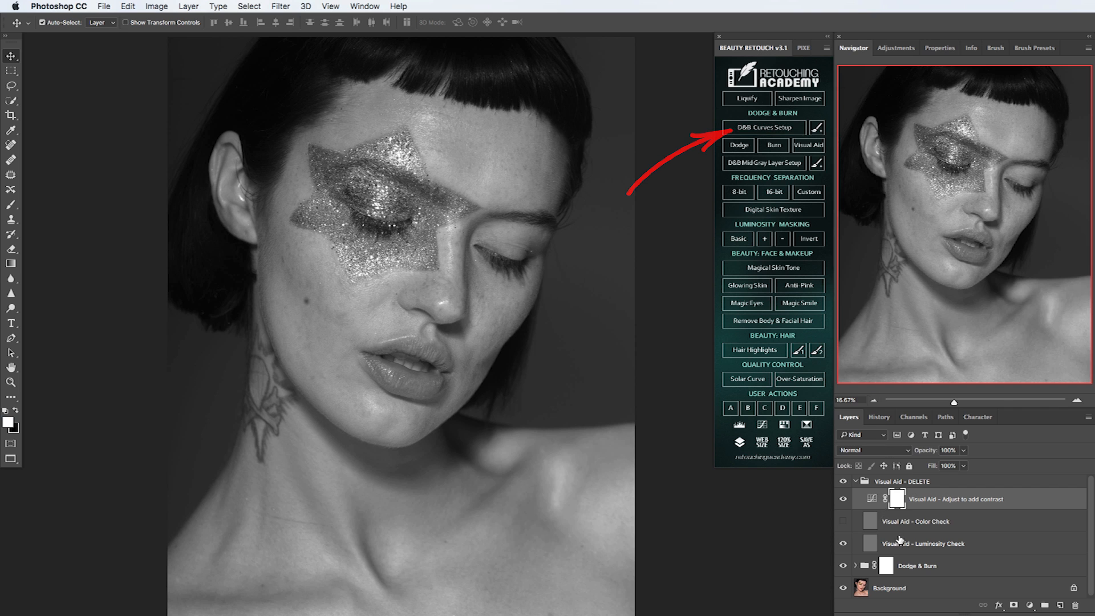
left_click(855, 482)
left_click(843, 482)
left_click(843, 481)
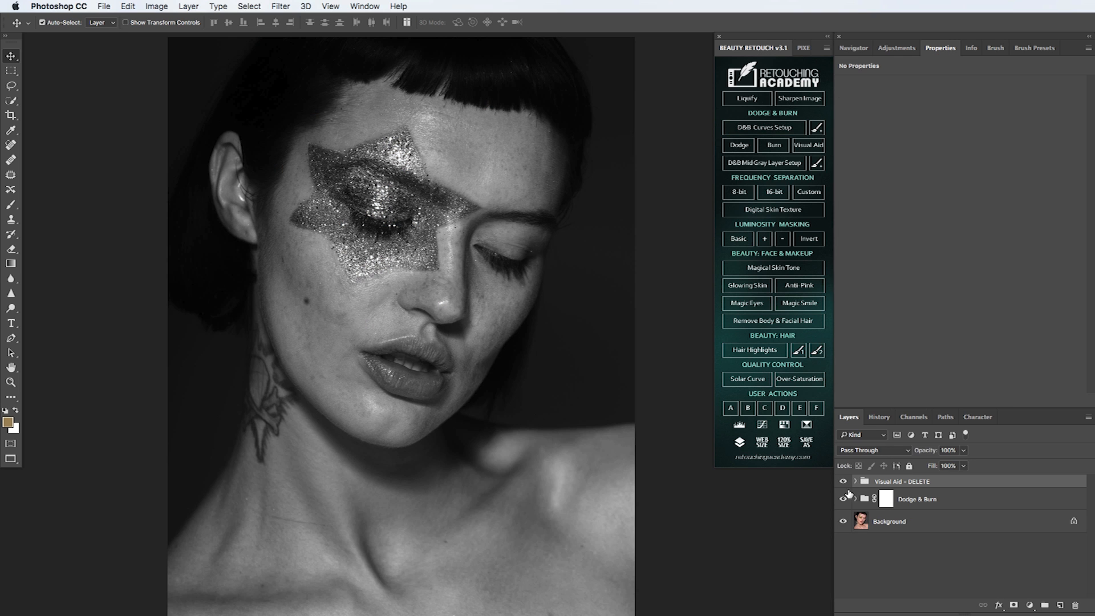
left_click(855, 498)
left_click(941, 543)
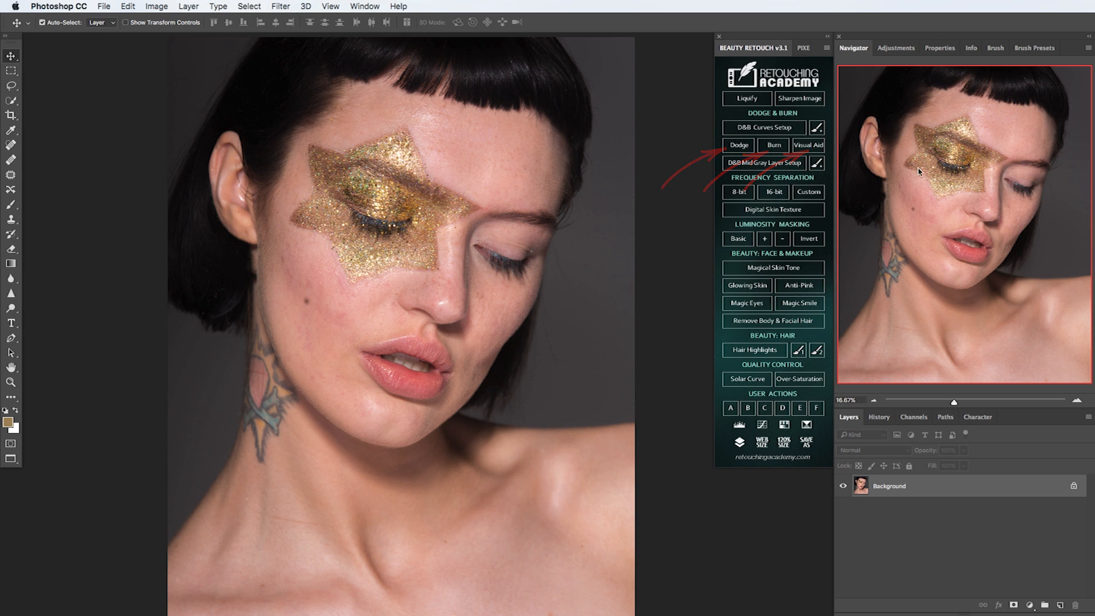
- Add the separate Dodge and Burn curve groups, plus the Visual Aid layers, above the Background
left_click(739, 145)
left_click(770, 146)
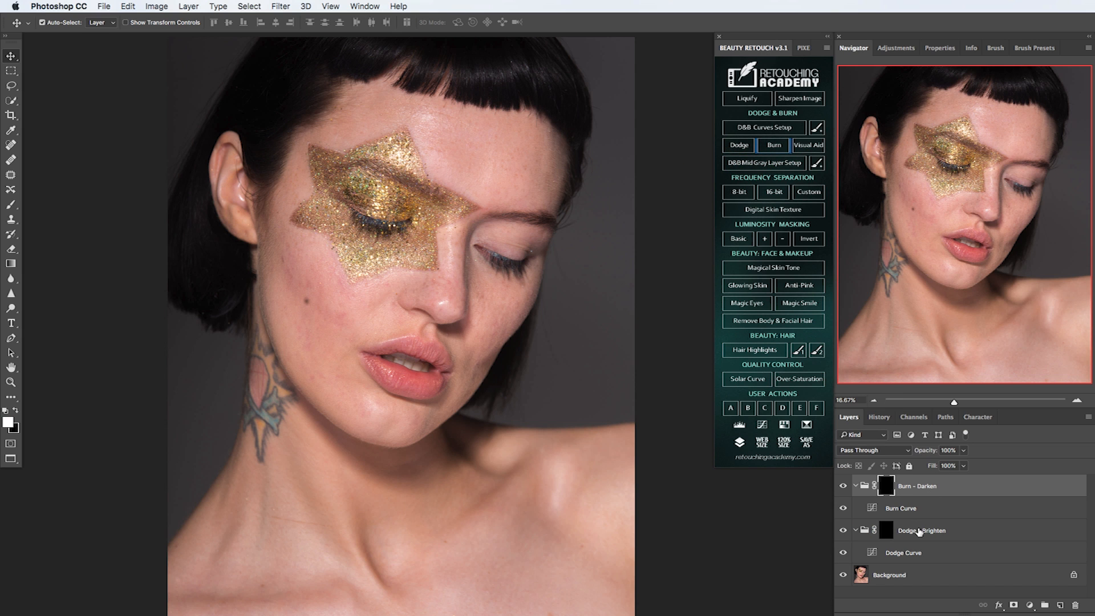
left_click(809, 145)
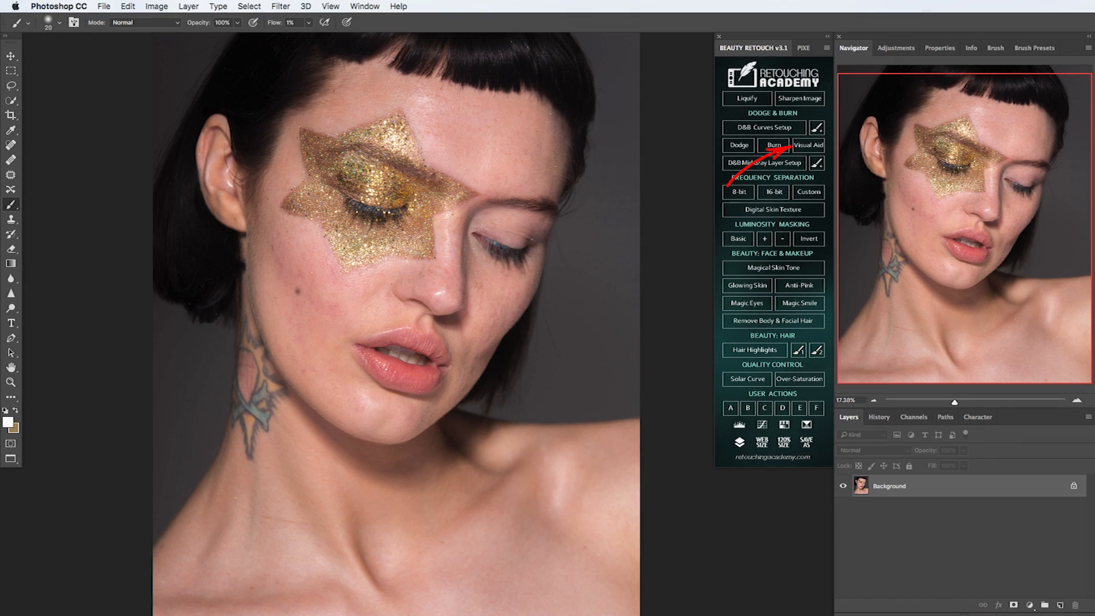
- Add Visual Aid layers, lower their contrast curve to input 119, output 72, and swap Luminosity Check for Color Check
left_click(807, 146)
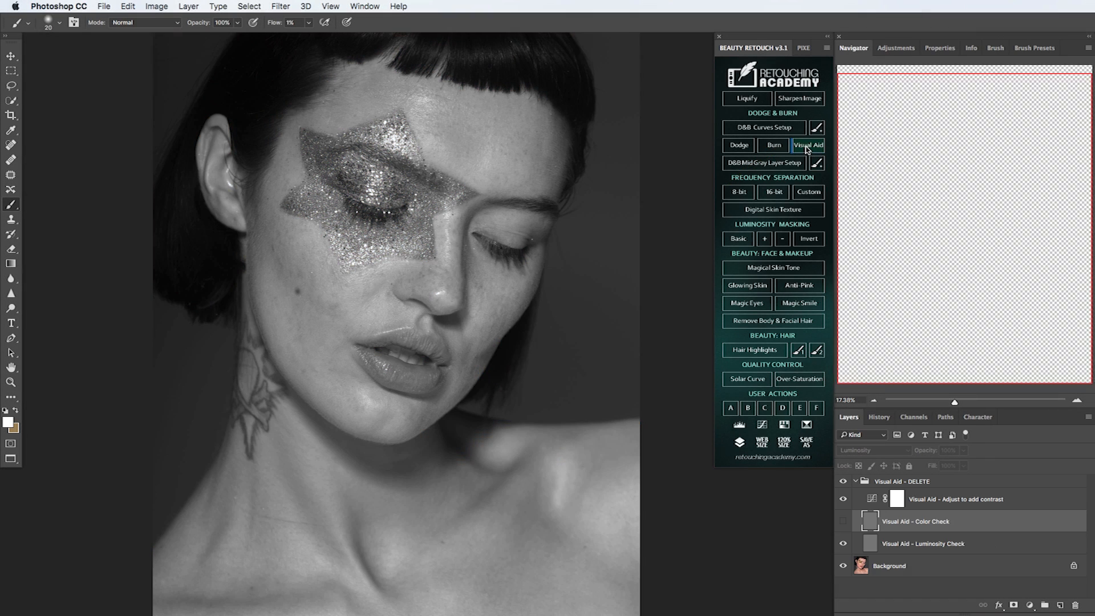
double_click(872, 499)
left_click_drag(1007, 161, 962, 218)
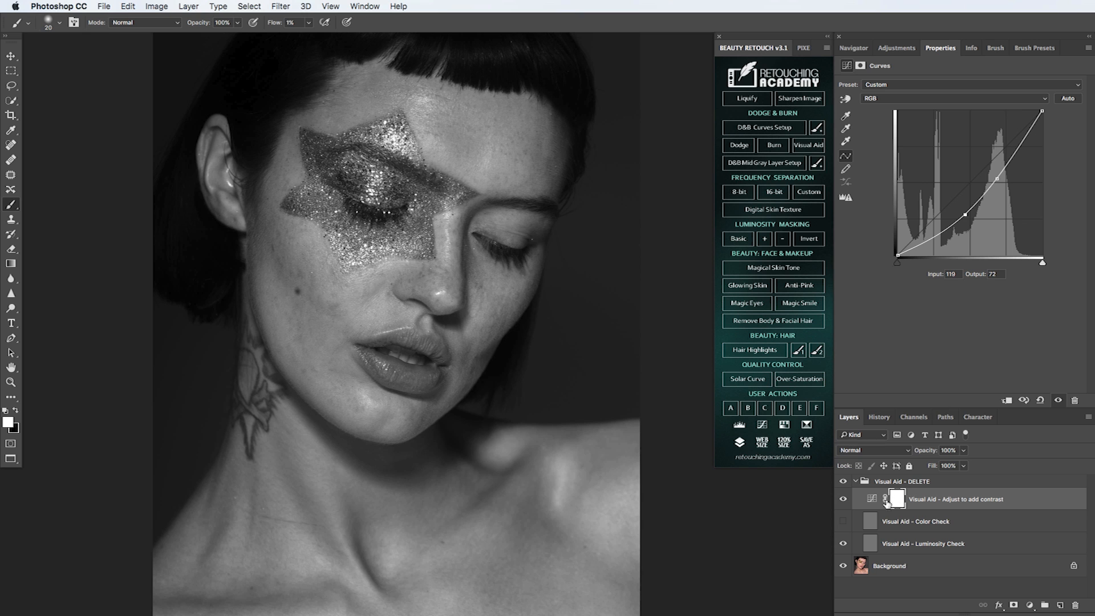
left_click(843, 544)
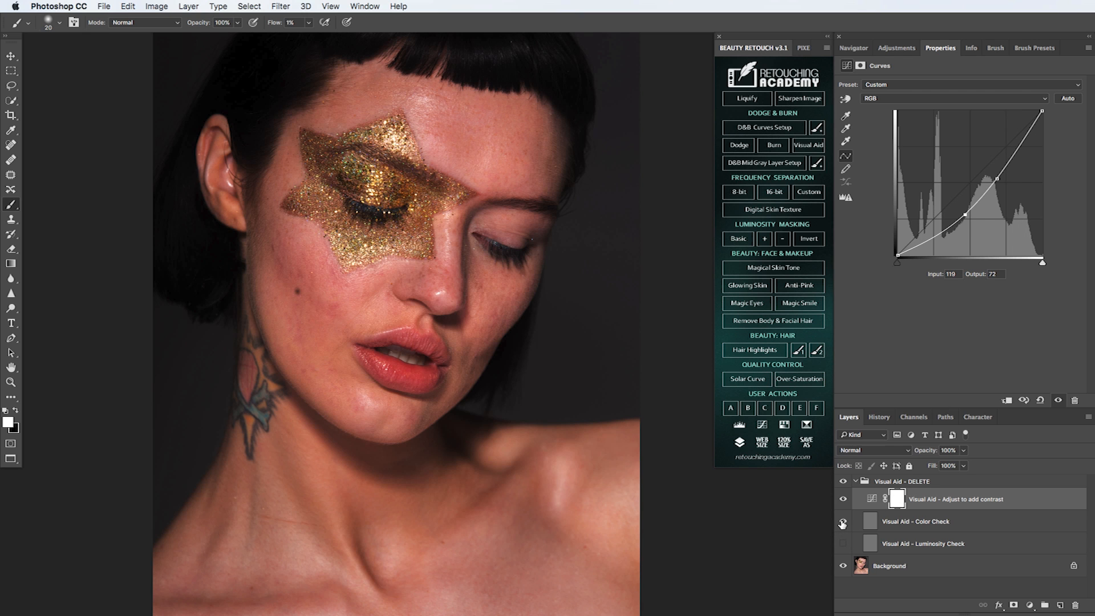
left_click(842, 522)
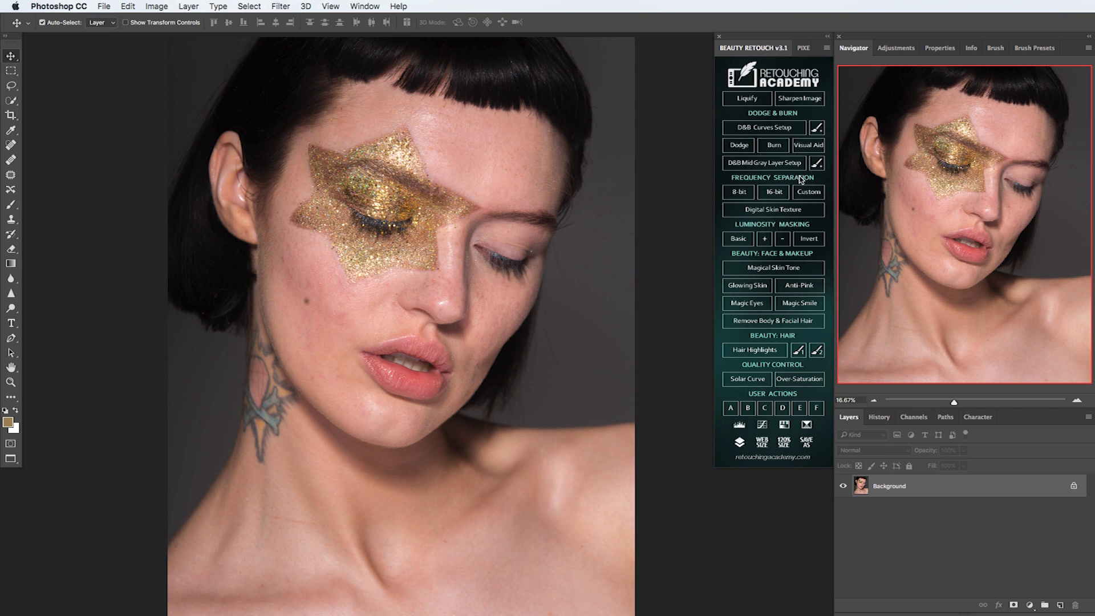
- Run D&B Mid Gray Layer Setup, expand the new group, and make its Darken layer active
left_click(759, 165)
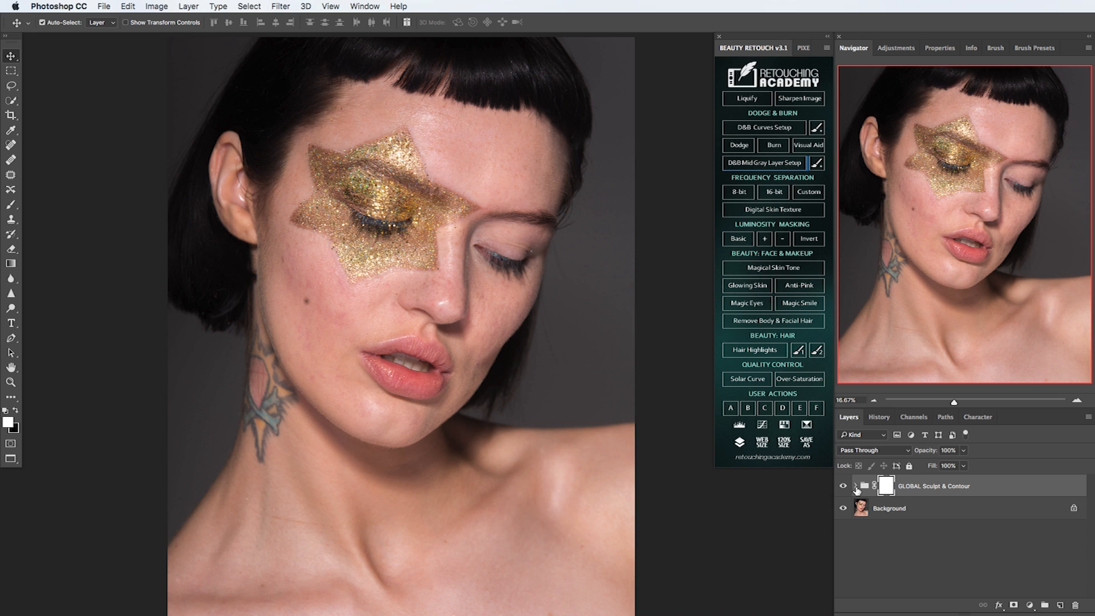
left_click(856, 486)
left_click(925, 509)
left_click(930, 531)
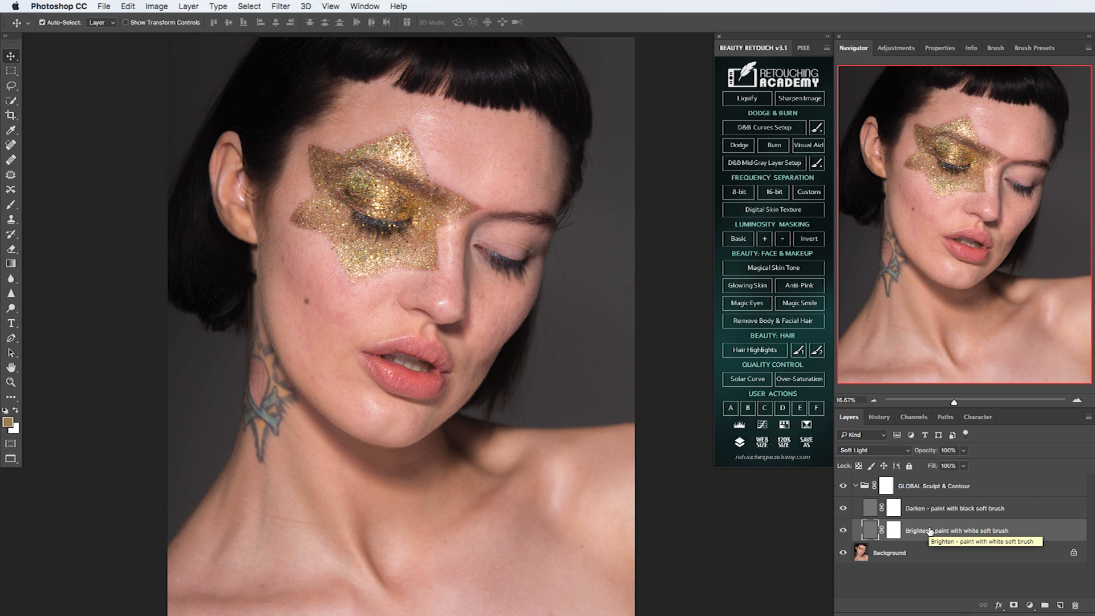
left_click(933, 508)
- Ready the Brush tool for detail work on the nose and mouth area, reducing its size by three increments
key("b")
left_click_drag(954, 402, 964, 402)
mouse_move(997, 261)
left_mouse_down()
mouse_move(999, 246)
mouse_move(891, 245)
left_mouse_up()
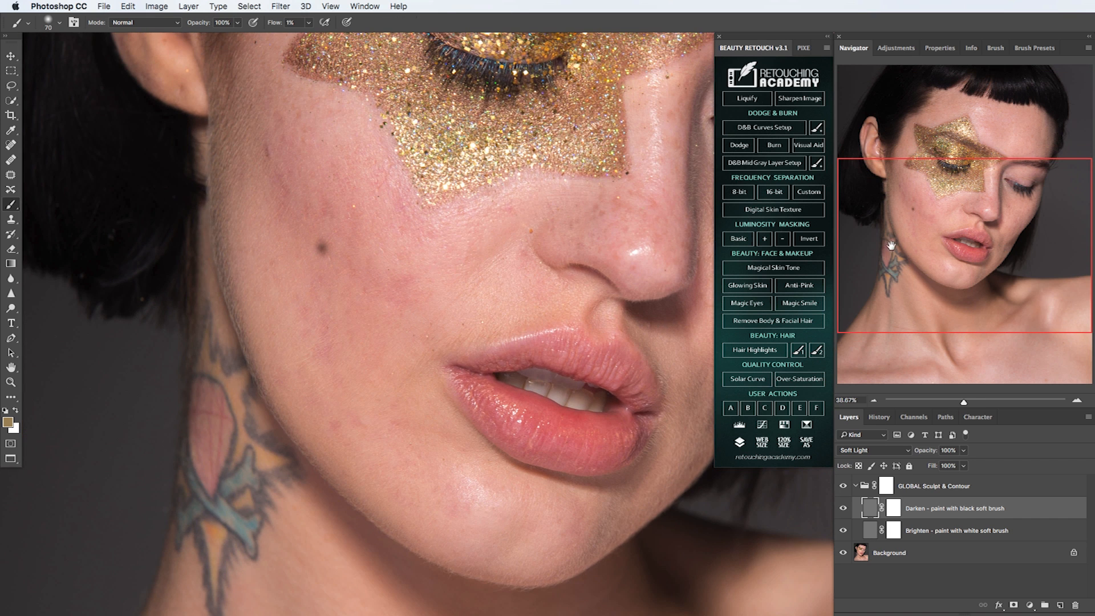
key("bracketleft")
key("bracketleft")
key("bracketleft")
key("bracketleft")
key("bracketleft")
key("bracketleft")
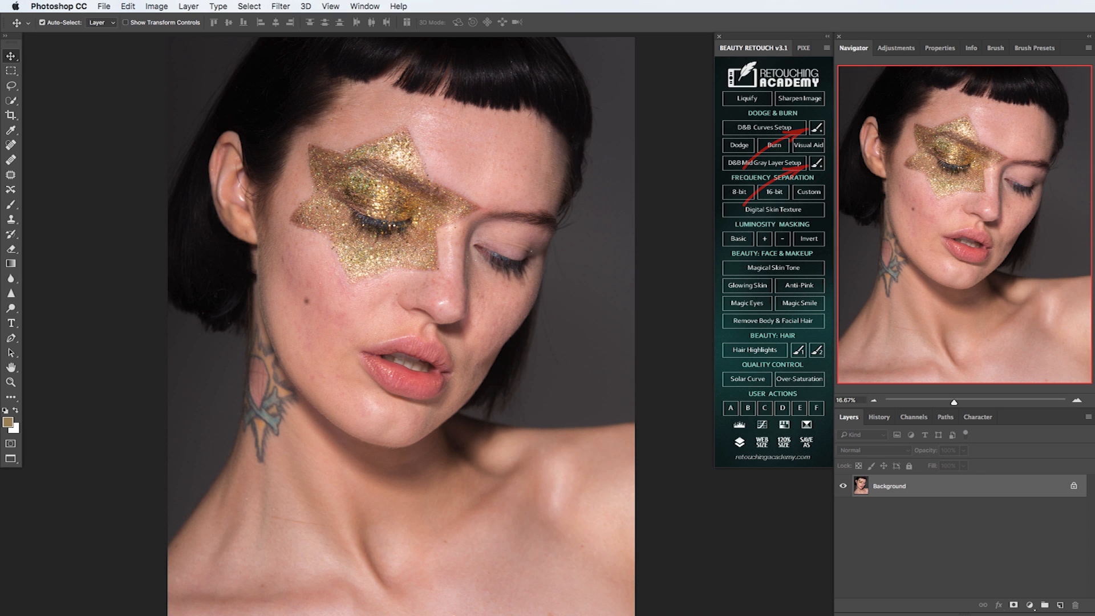
- Run D&B Curves Setup, pull the visual aid contrast curve down to input 181, output 112, and load the curves brush
left_click(774, 129)
double_click(872, 499)
left_click_drag(959, 205, 968, 218)
left_click_drag(1005, 162, 1000, 192)
left_click(816, 128)
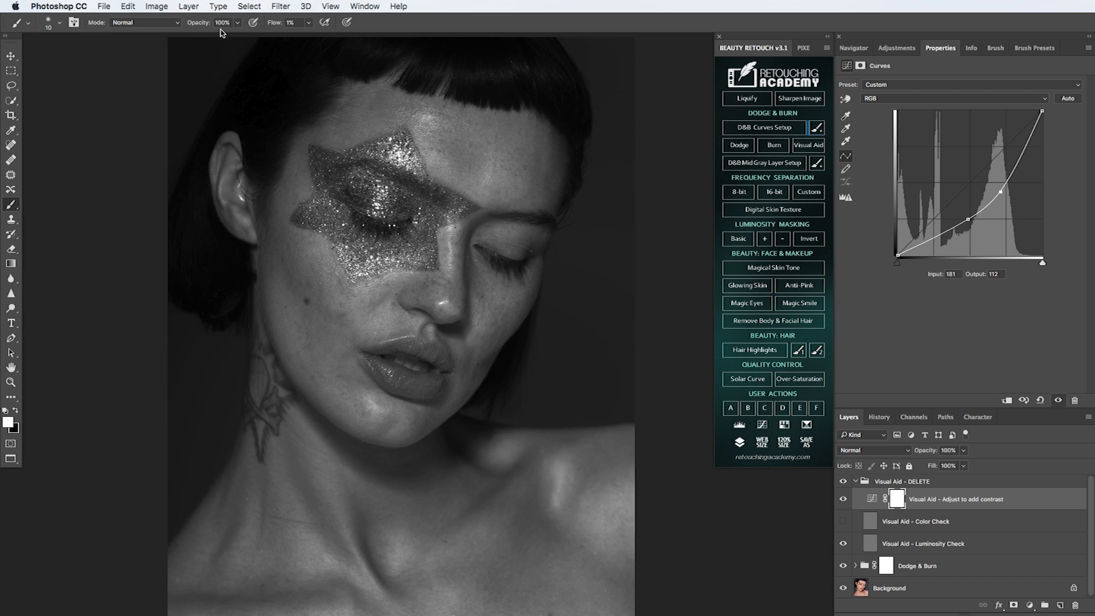
- Collapse the Visual Aid group, target the Dodge Curve mask inside Dodge & Burn, and enlarge the brush
left_click(856, 482)
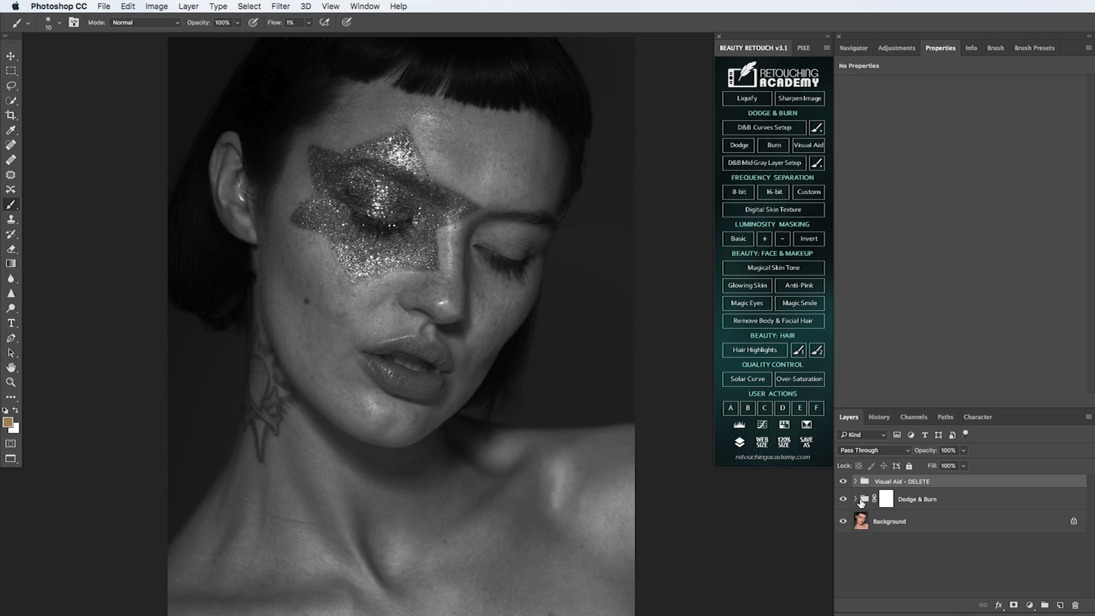
left_click(855, 499)
left_click(897, 521)
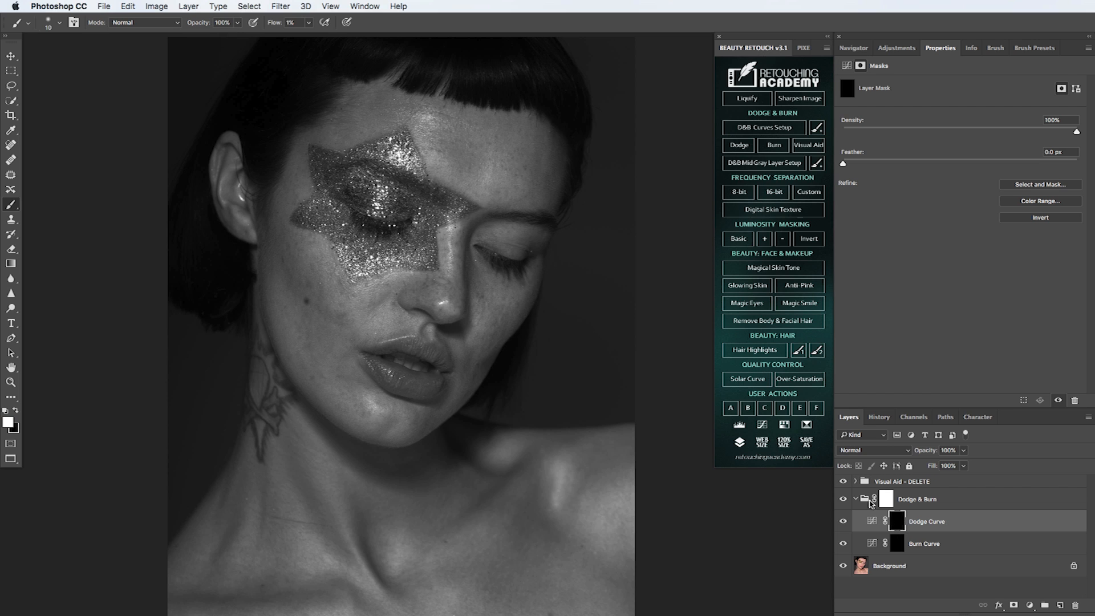
key("bracketright")
key("bracketright")
key("bracketright")
key("bracketright")
key("bracketright")
key("bracketright")
key("bracketright")
key("bracketright")
key("bracketright")
key("bracketright")
key("bracketleft")
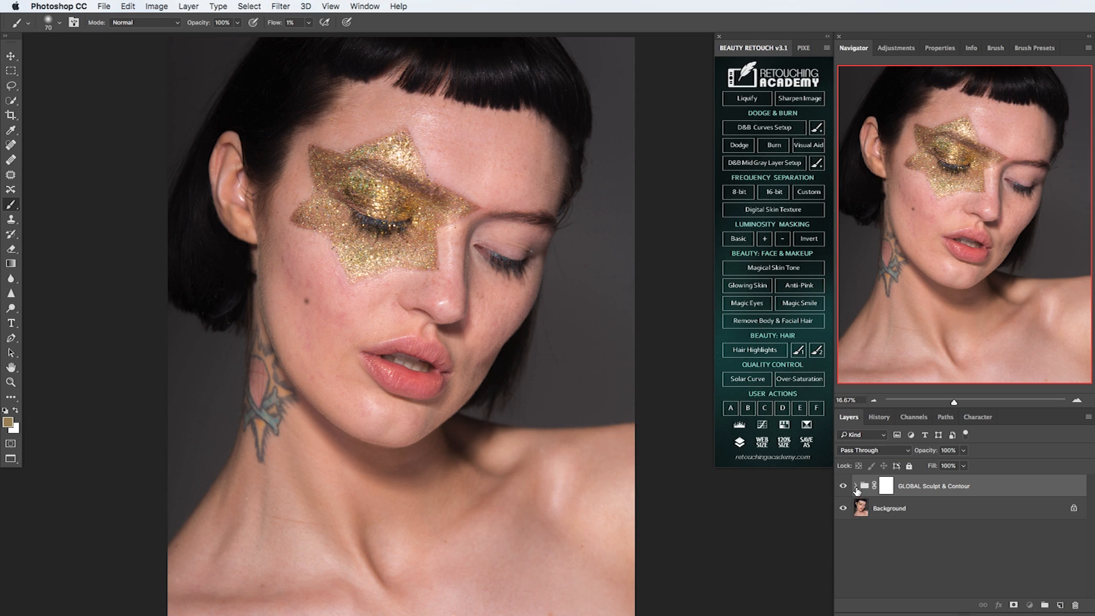
- Target the Darken layer in the GLOBAL Sculpt & Contour group and shrink the brush for close work on the lower face
left_click(855, 486)
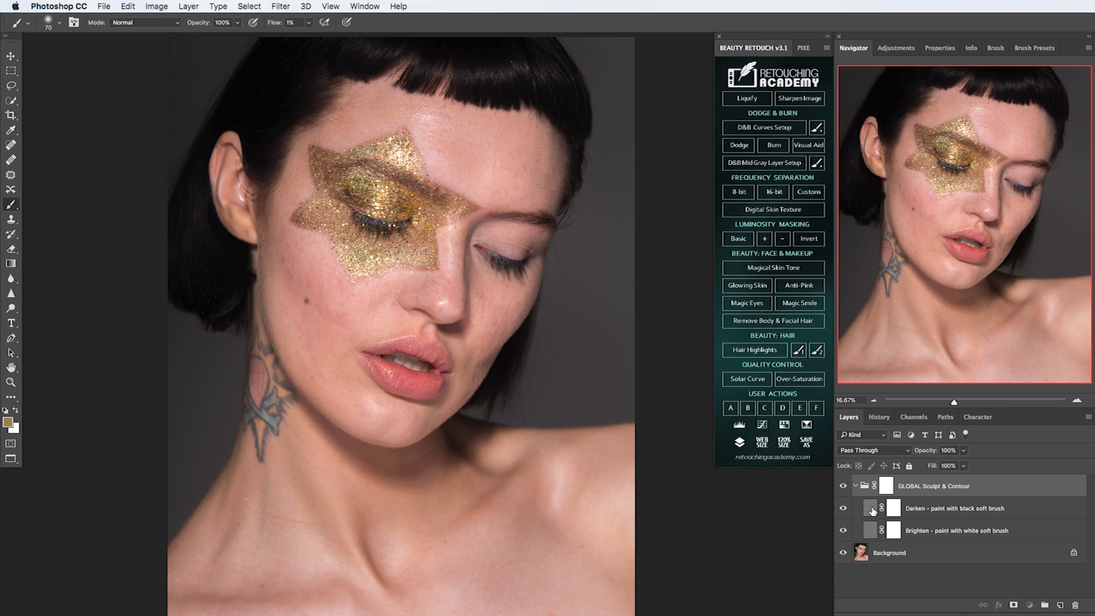
left_click(876, 511)
left_click_drag(954, 403, 963, 402)
mouse_move(1007, 258)
left_mouse_down()
mouse_move(936, 244)
mouse_move(973, 233)
left_mouse_up()
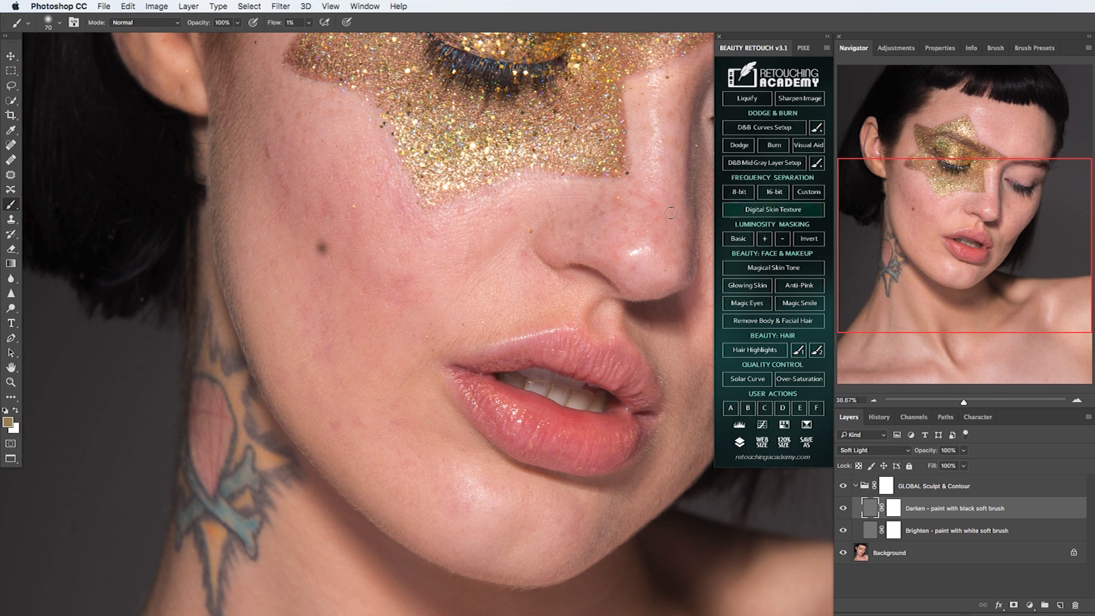
key("bracketleft")
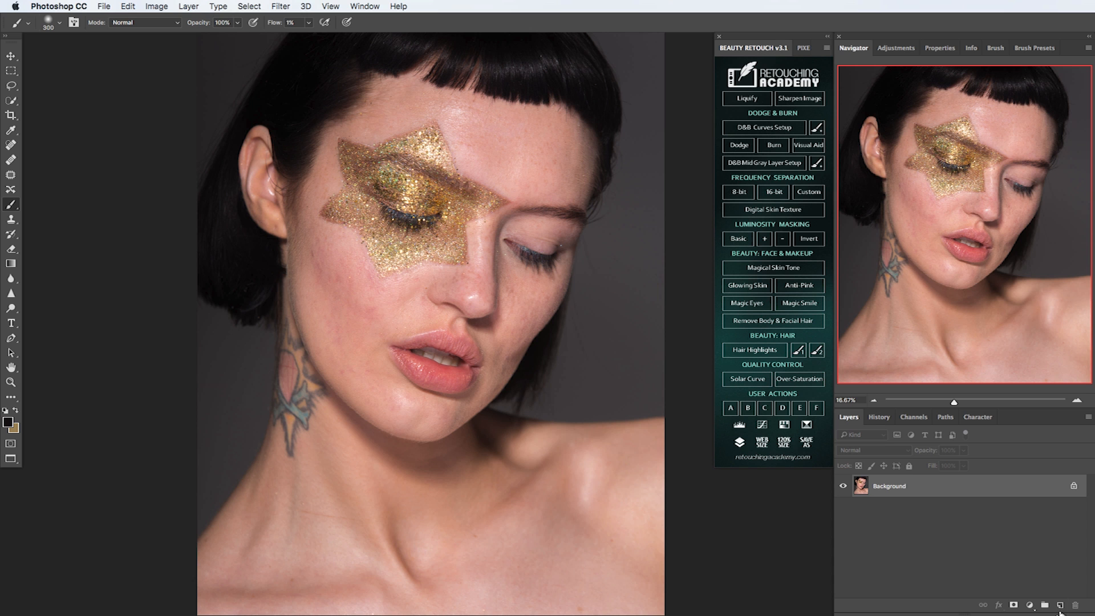
- Add an empty layer above the Background and activate the Healing Brush
left_click(1060, 605)
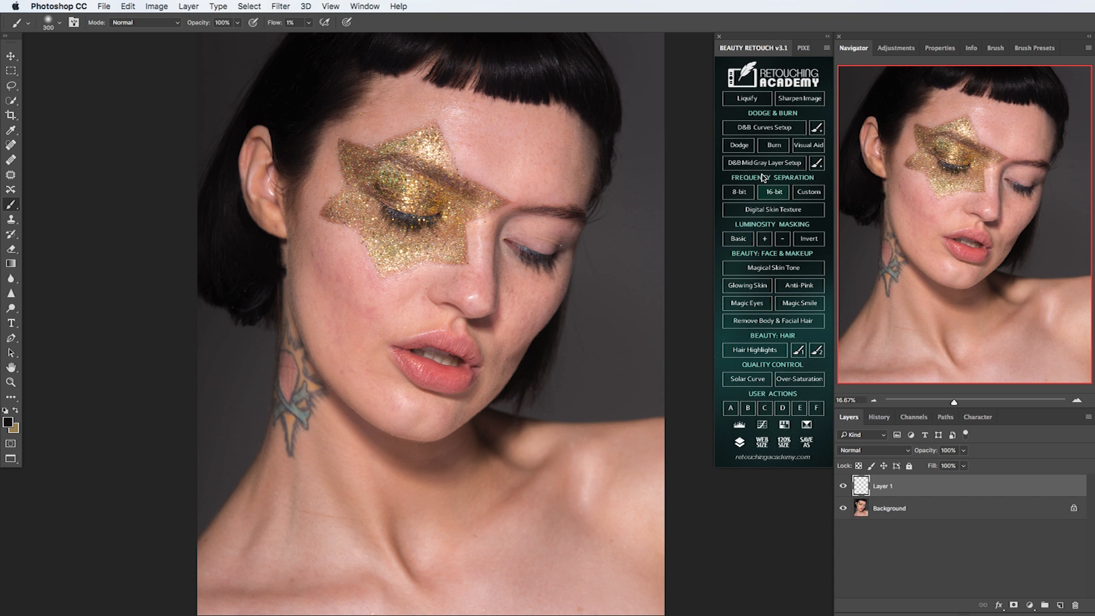
left_click(804, 48)
left_click(773, 98)
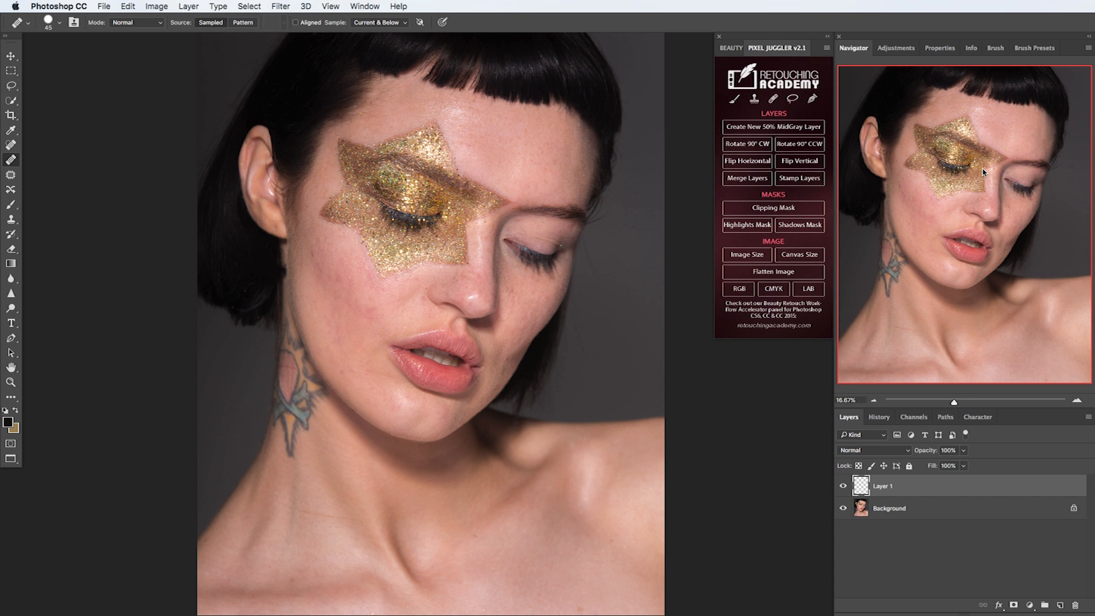
- Remove small skin blemishes on the empty layer with the Healing Brush, adjusting its size as needed
key("super+plus")
key("super+plus")
key("super+plus")
left_click(612, 409, "alt")
left_click(675, 405, "alt")
left_click(687, 402)
left_click(596, 527, "alt")
left_click_drag(345, 293, 346, 306)
left_click_drag(656, 239, 362, 302)
key("[")
left_click(569, 263)
left_click(496, 96, "alt")
left_click(484, 106)
left_click_drag(285, 547, 582, 85)
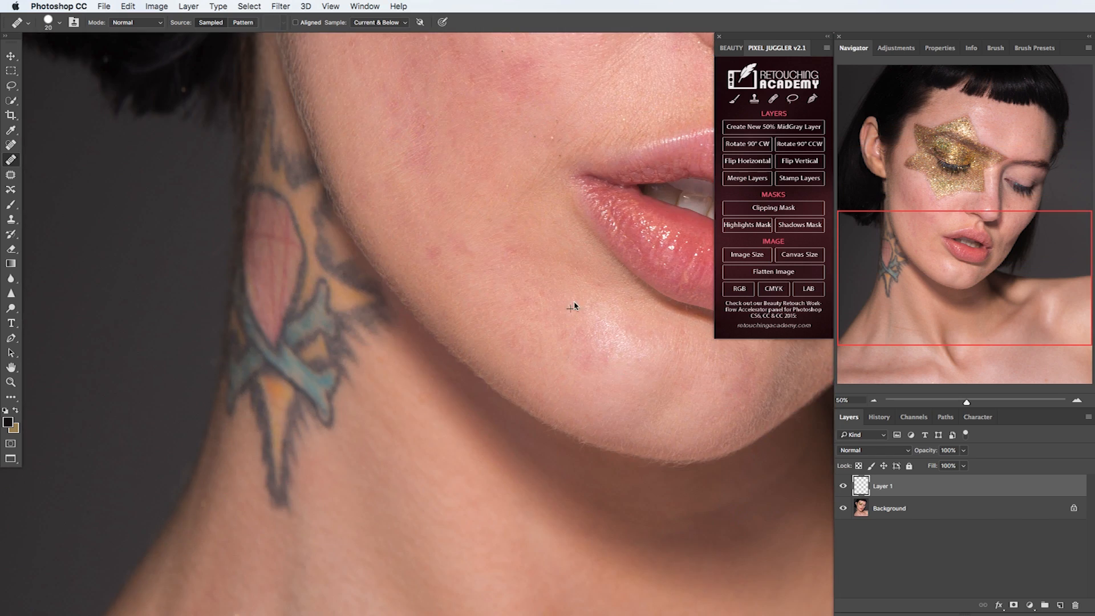
left_click_drag(439, 513, 431, 310)
key("]")
- Switch to the Clone Stamp and add another empty layer set to the Darken blend mode
left_click(754, 99)
key("super+plus")
key("super+plus")
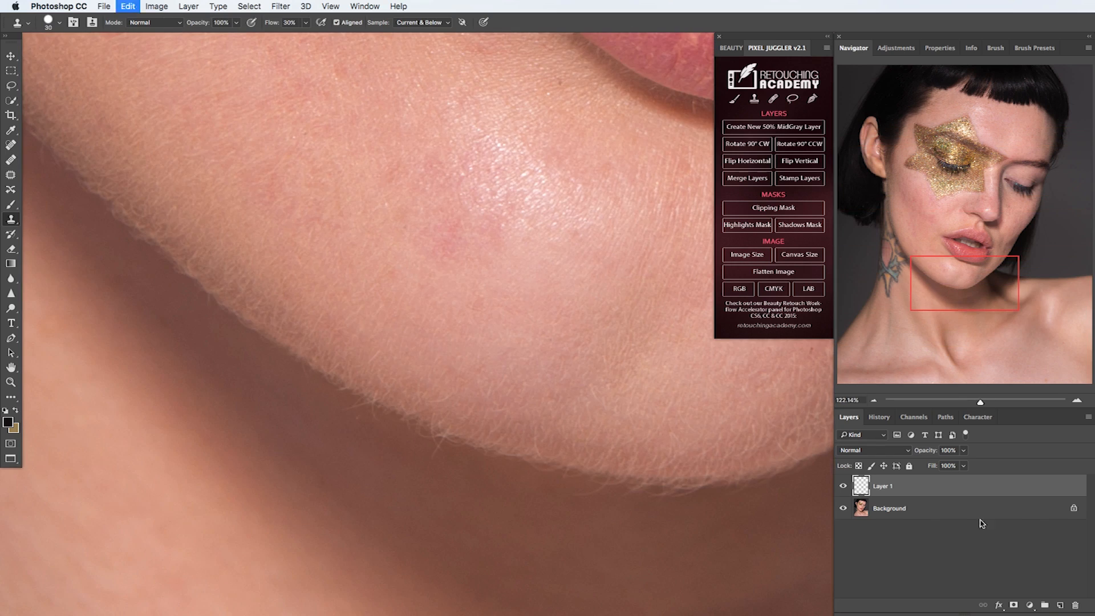
left_click(1059, 605)
left_click(856, 450)
left_click(850, 478)
- Clone out the fine facial hair along the chin and jawline on the Darken layer with the Clone Stamp
key("super+minus")
left_click(537, 459, "alt")
left_click_drag(495, 430, 540, 457)
left_click_drag(633, 470, 770, 459)
left_click_drag(206, 238, 149, 174)
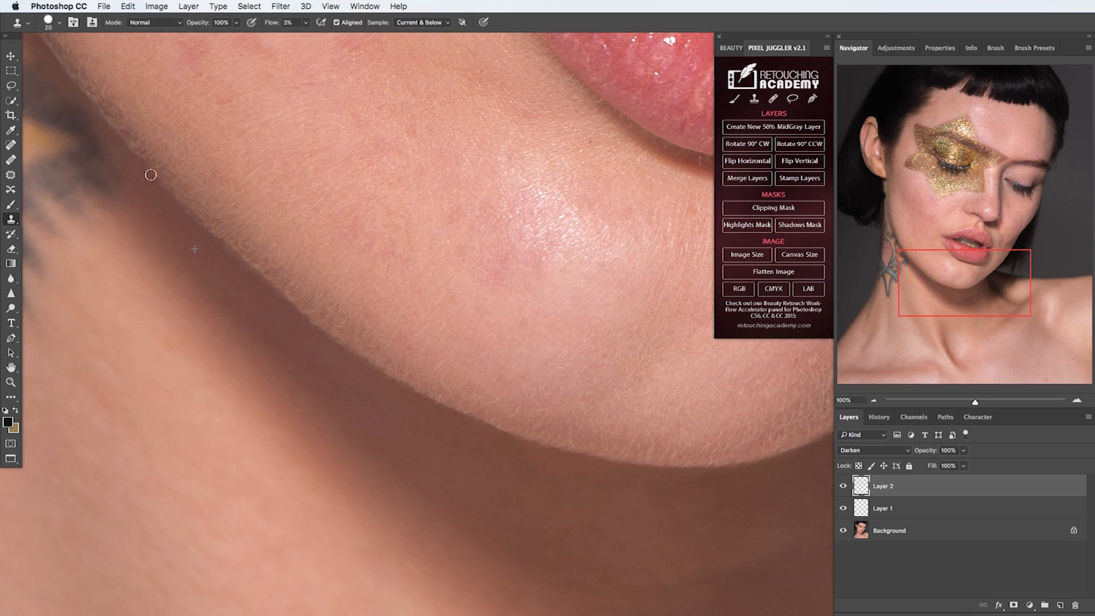
left_click_drag(542, 222, 428, 262)
key("super+minus")
key("super+minus")
left_click_drag(628, 171, 291, 444)
- Return to Layer 1 and heal the remaining forehead and cheek blemishes with a Healing Brush reduced to size 10
left_click(882, 508)
left_click(772, 99)
left_click_drag(143, 143, 619, 512)
left_click_drag(570, 285, 130, 359)
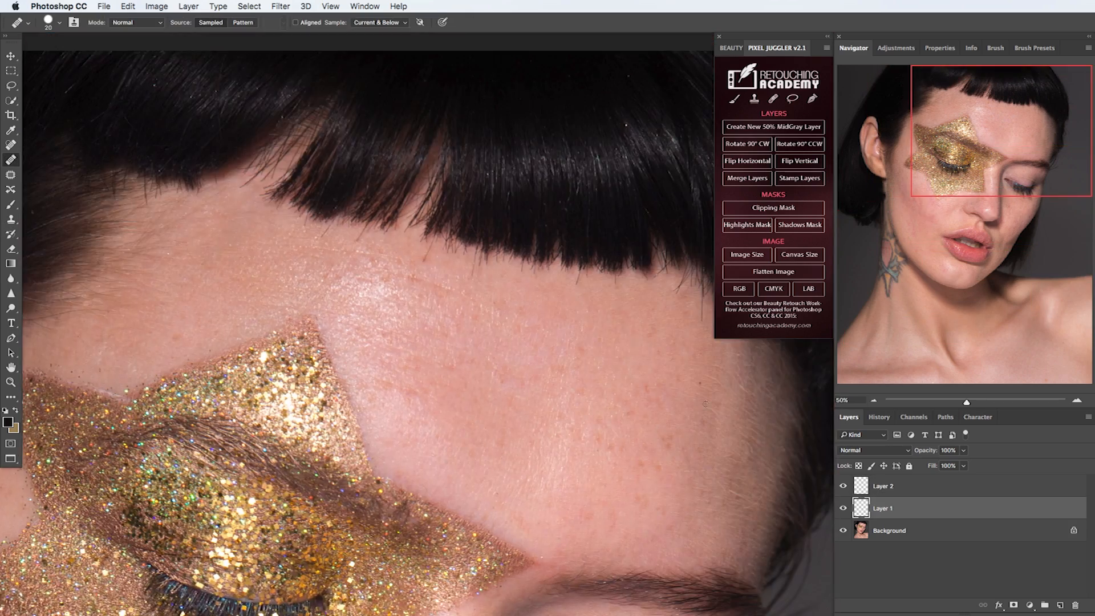
left_click_drag(399, 400, 291, 216)
key("[")
key("[")
left_click_drag(285, 342, 449, 228)
left_click(386, 461)
left_click(604, 544)
left_click(614, 312)
left_click_drag(399, 456, 470, 194)
left_click(254, 461)
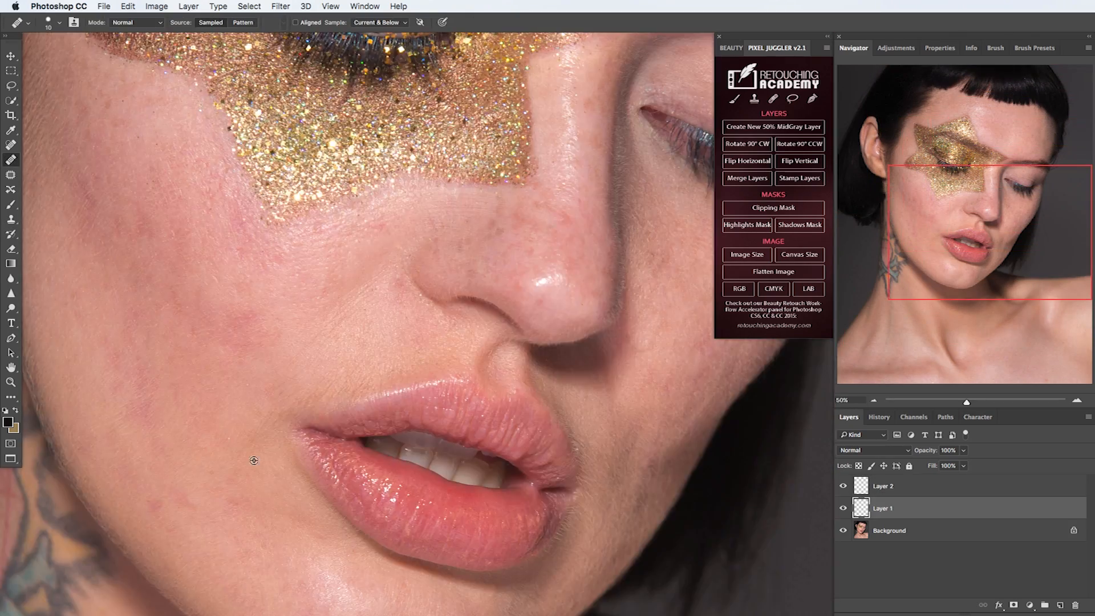
left_click_drag(256, 200, 598, 484)
key("super+minus")
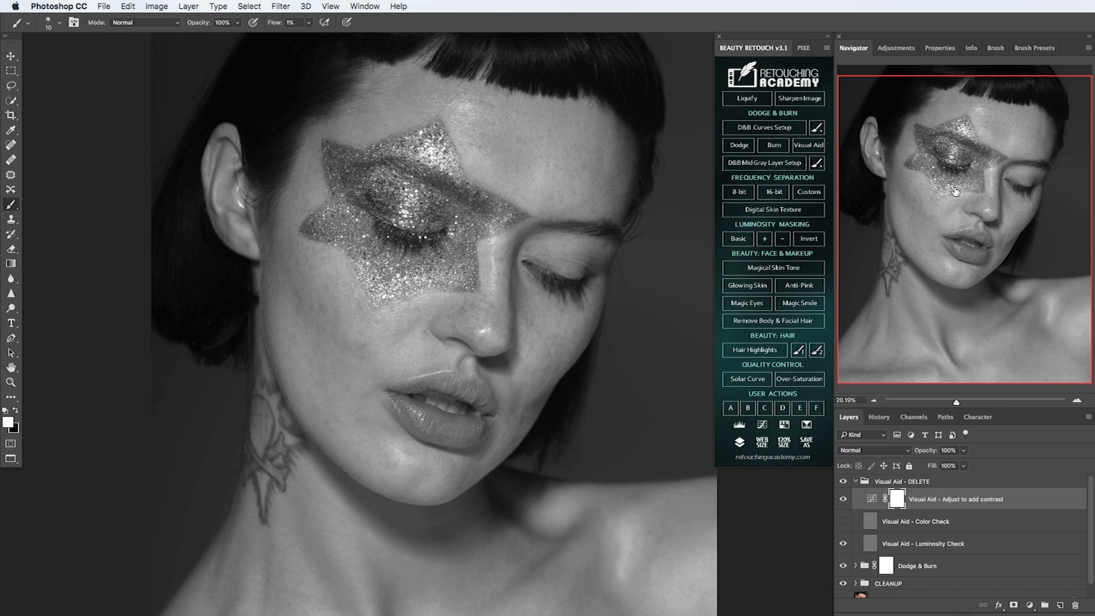
- Pull the visual aid contrast curve down to darken the midtones and highlights, and collapse the Visual Aid group
left_click_drag(968, 237, 967, 214)
left_click_drag(1005, 162, 969, 220)
left_click(855, 482)
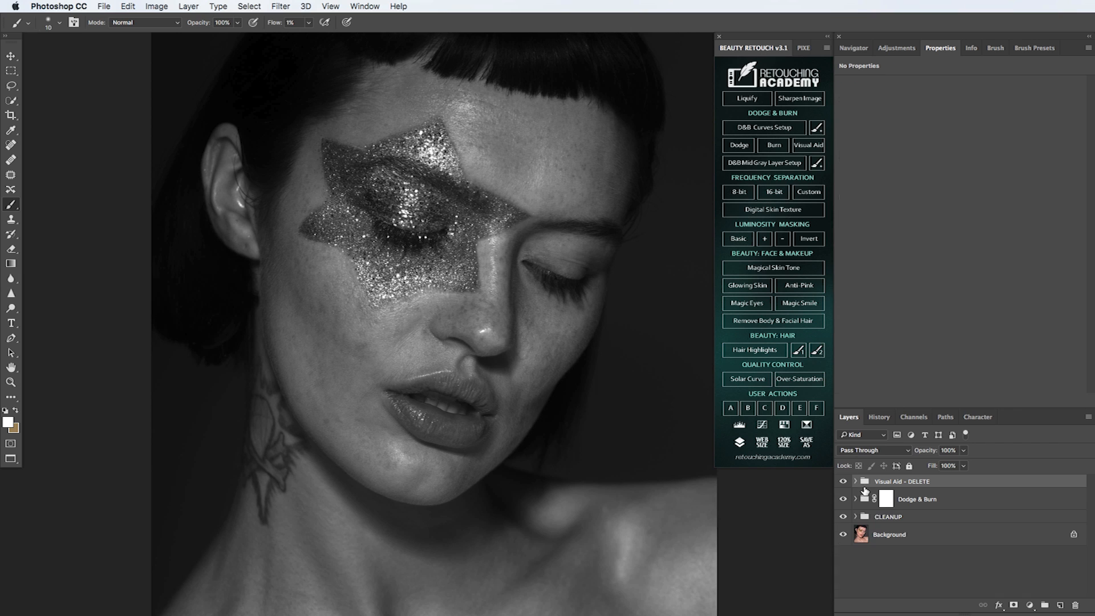
- Target the Dodge Curve mask inside the Dodge & Burn group and enlarge the brush to 50
left_click(855, 499)
left_click(897, 520)
key("bracketright")
key("bracketright")
key("bracketright")
key("bracketright")
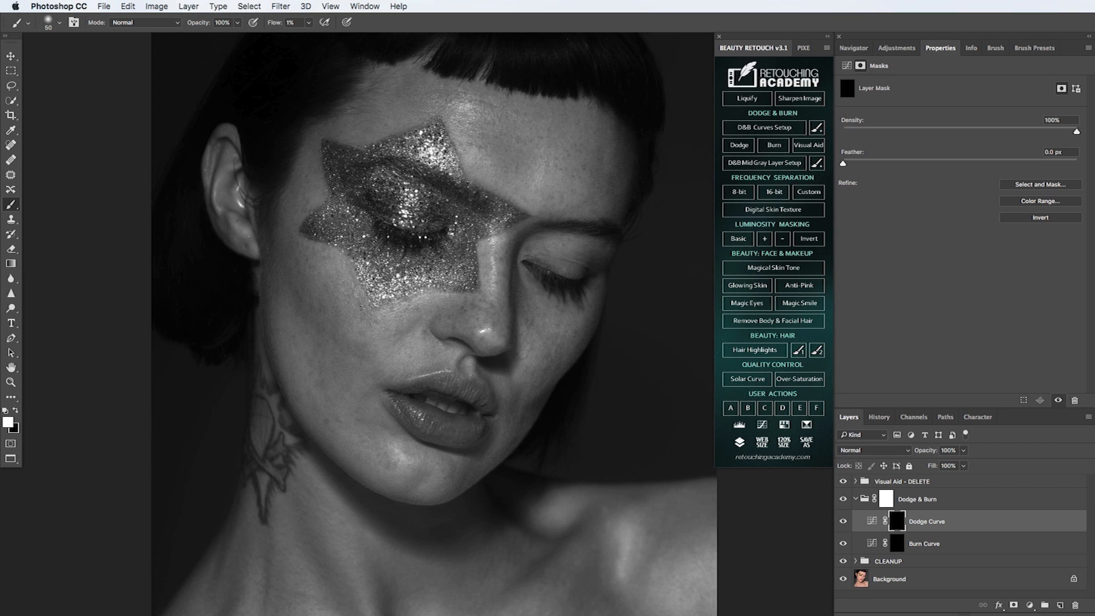
- Switch to the Burn Curve mask and enlarge the brush to 60
key("alt+bracketleft")
key("bracketright")
key("bracketright")
key("bracketright")
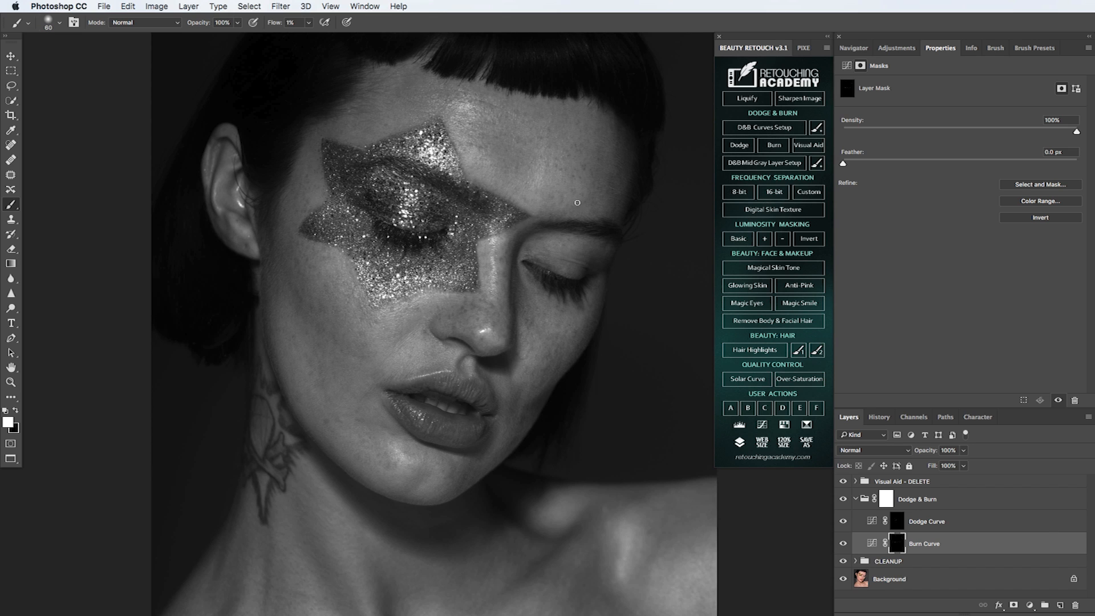
- Alternate from the Dodge Curve mask with a smaller brush back to the Burn Curve mask
key("alt+bracketright")
key("bracketleft")
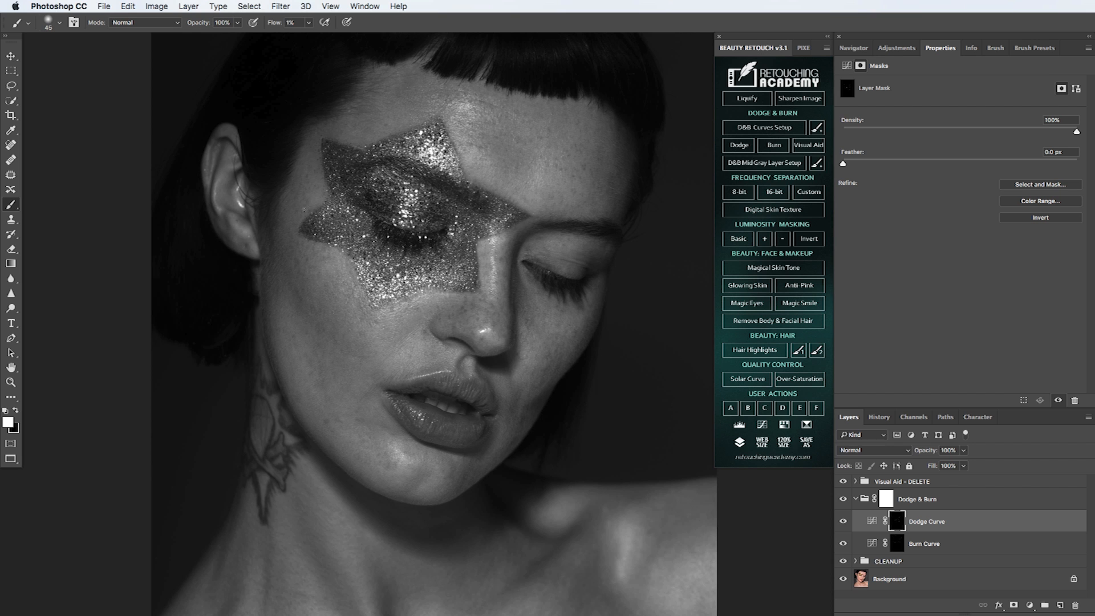
key("alt+bracketleft")
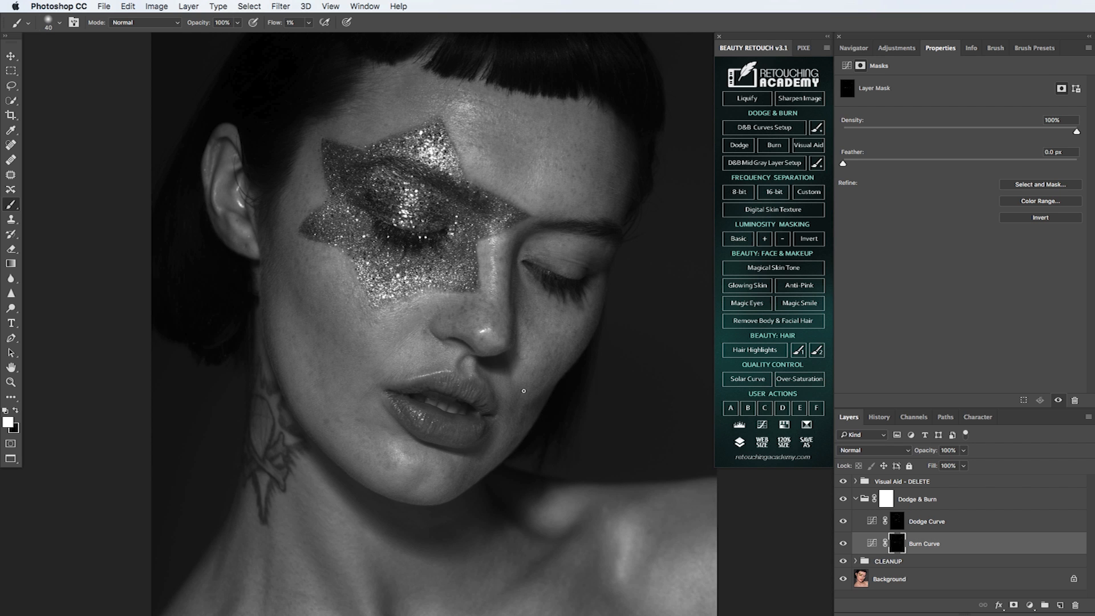
- Hide the Visual Aid group, compare the portrait with and without the Dodge & Burn group, and collapse that group
left_click(843, 482)
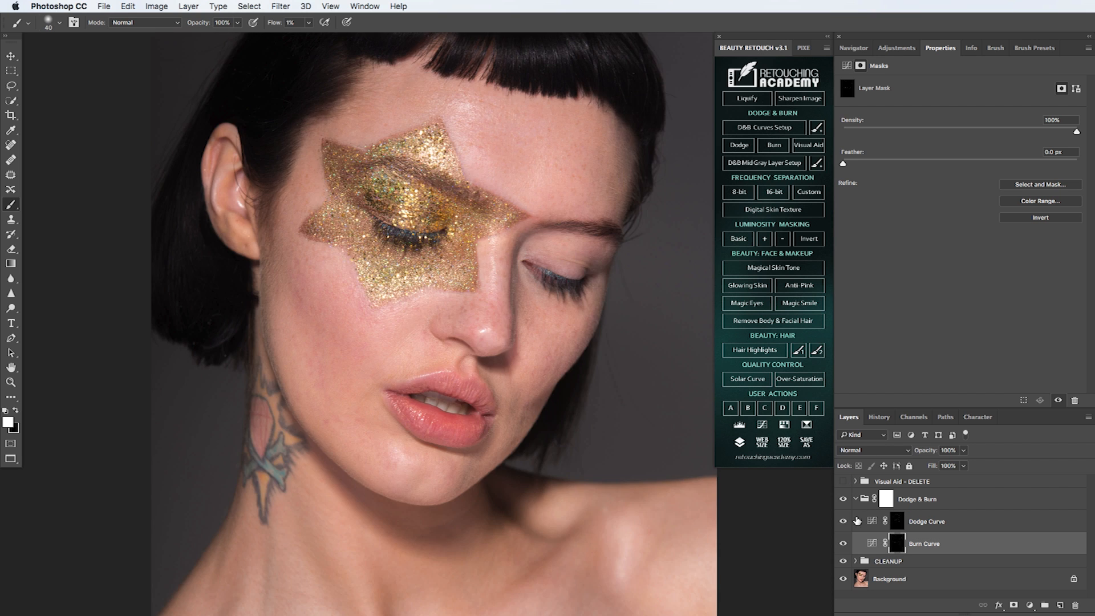
left_click(846, 499)
left_click(845, 499)
left_click(845, 500)
left_click(846, 500)
left_click(857, 499)
- Run D&B Mid Gray Layer Setup above the Dodge & Burn group and make its Darken layer active
left_click(766, 163)
left_click_drag(870, 502, 878, 479)
key("super+plus")
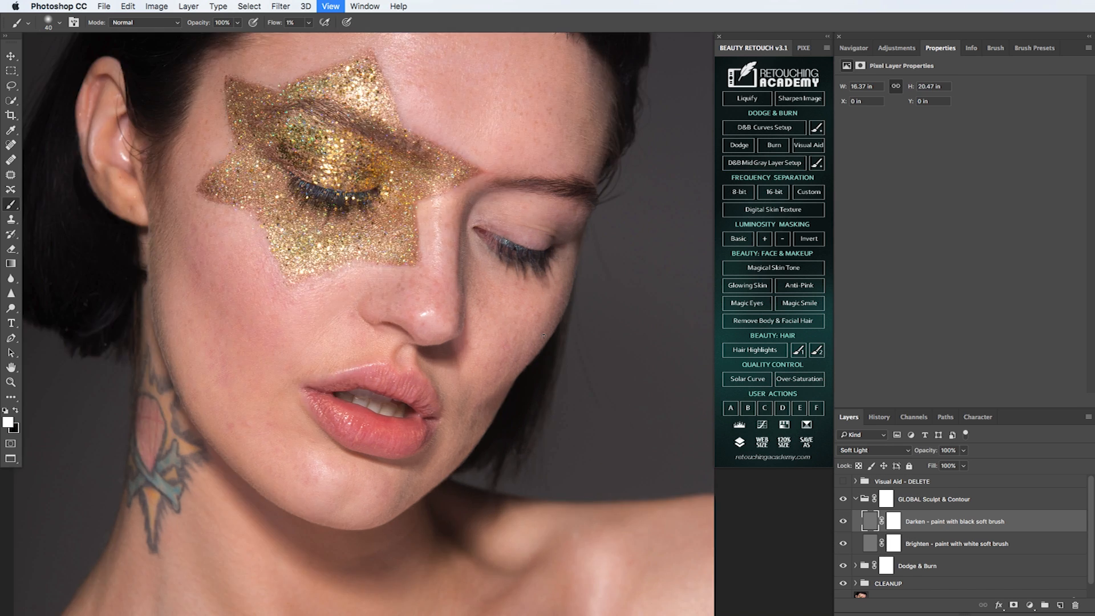
- Paint soft contour shading on the Darken mid-gray layer at 1% flow, alternating black and white with a progressively smaller brush
key("x")
key("x")
key("x")
key("x")
key("x")
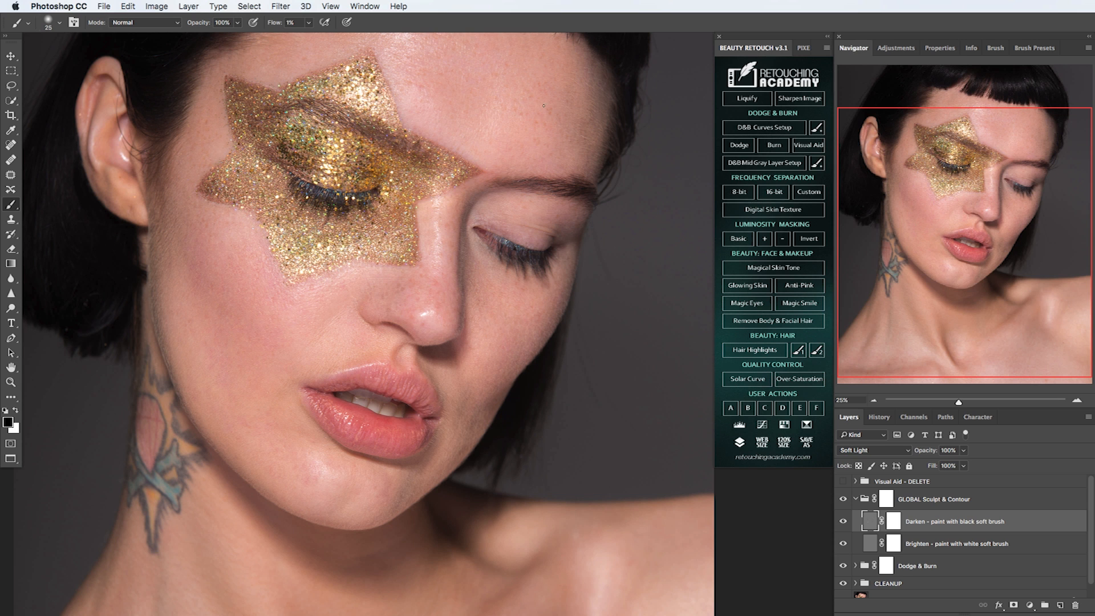
left_click_drag(329, 424, 941, 422)
key("bracketleft")
key("bracketleft")
key("bracketleft")
key("x")
key("x")
- Enlarge the brush to 20 and continue contouring the face on the Darken layer, ending with black as the paint color
key("super+minus")
key("super+minus")
key("bracketright")
key("bracketright")
key("x")
key("x")
key("x")
key("x")
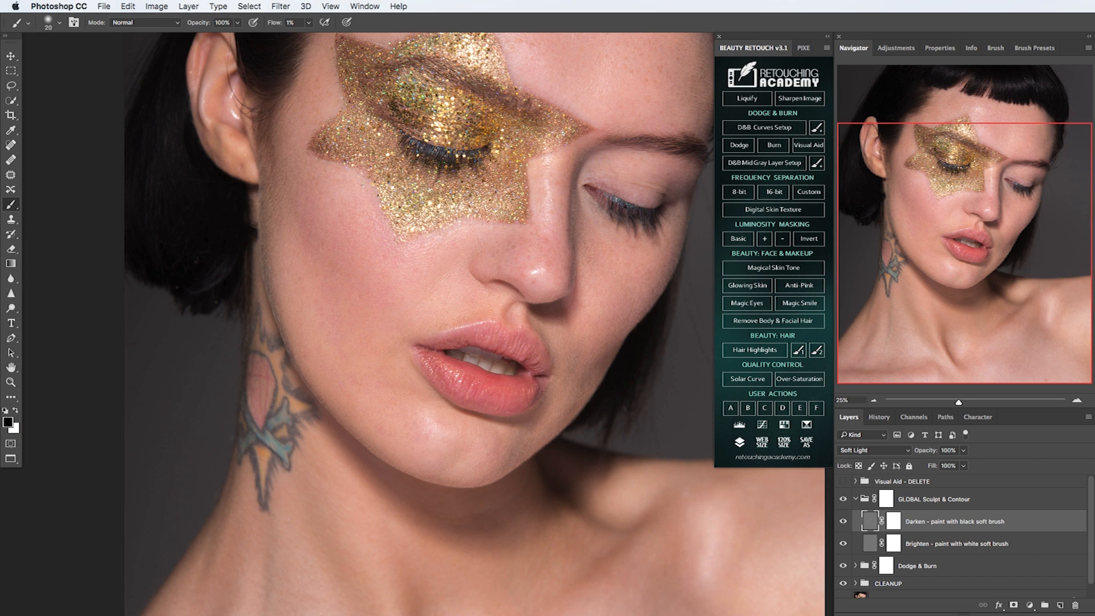
- Reduce the brush to 10 and refine the facial highlights on the Brighten layer, alternating white and black paint
key("x")
key("x")
key("bracketleft")
key("x")
key("x")
key("x")
key("x")
key("super+y")
key("x")
key("x")
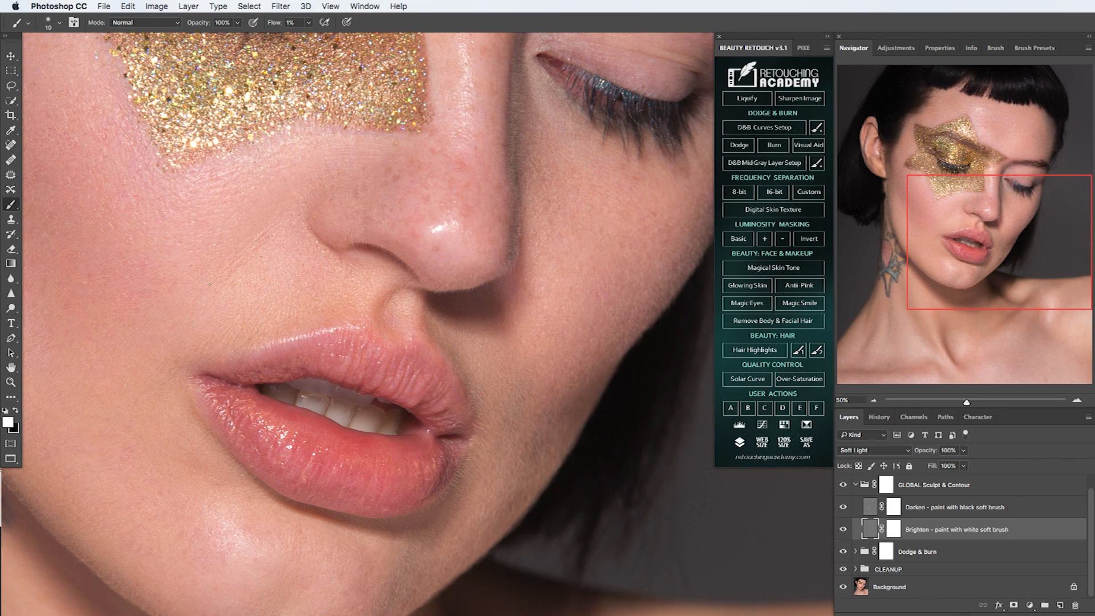
key("x")
key("super+0")
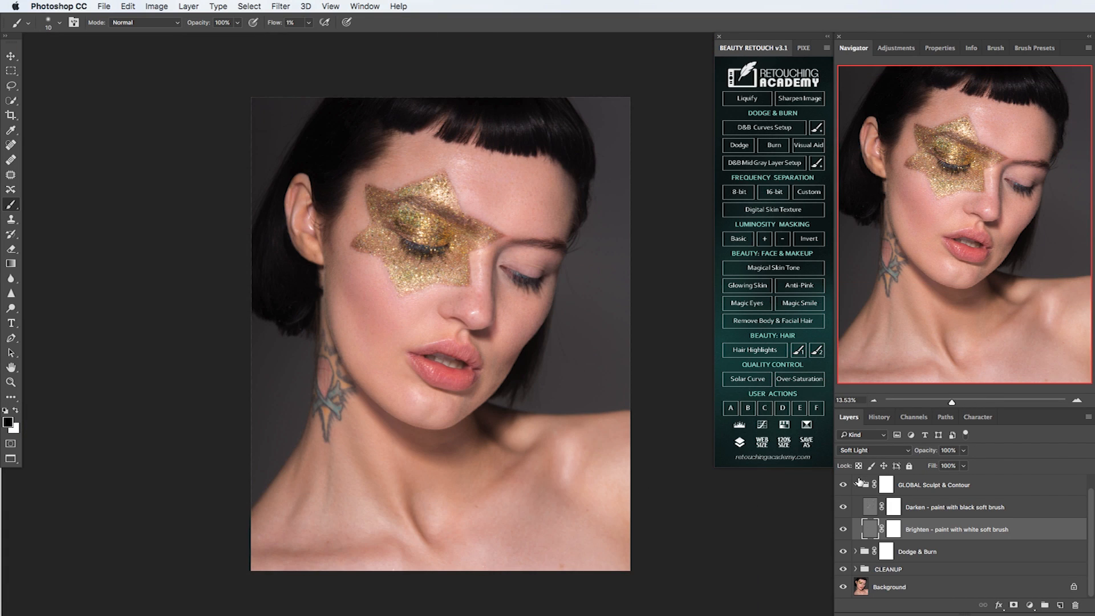
- Switch the Visual Aid group from Luminosity Check to Color Check, collapse it, and make the Color-mode Layer 3 active
left_click(856, 484)
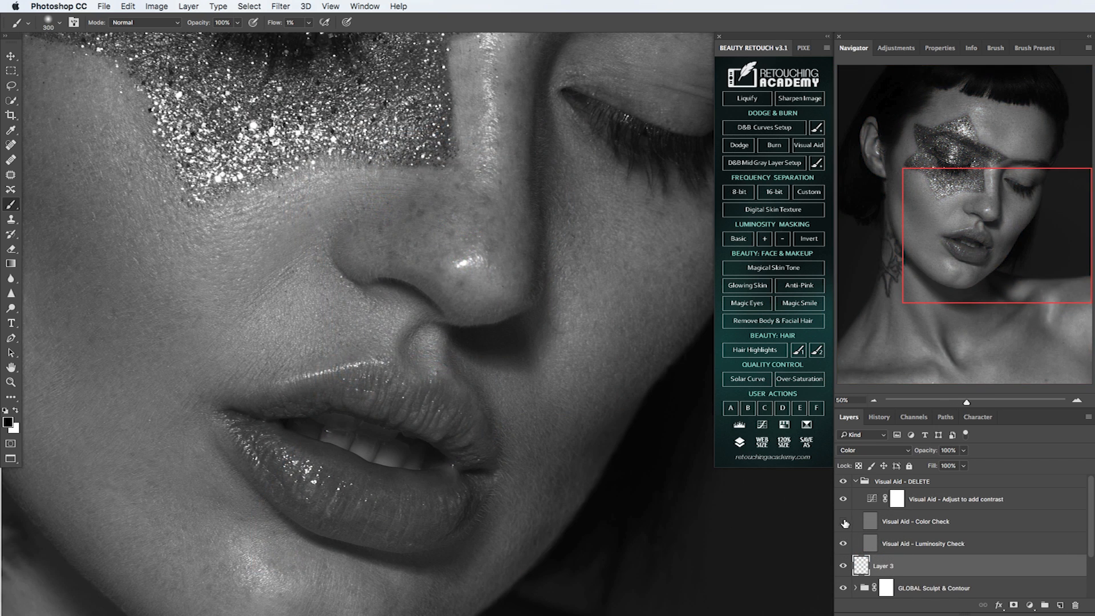
left_click(845, 523)
left_click(842, 543)
left_click(871, 499)
mouse_move(999, 188)
left_mouse_down()
mouse_move(1013, 195)
mouse_move(997, 179)
left_mouse_up()
left_click(856, 481)
left_click(872, 502)
- Paint sampled skin color on Layer 3 over the uneven cheek area beside the lips with the brush reduced to 80
left_click(575, 391, "alt")
key("[")
key("[")
key("[")
key("[")
key("[")
key("[")
key("[")
key("[")
left_click_drag(588, 415, 530, 436)
left_click(575, 419, "alt")
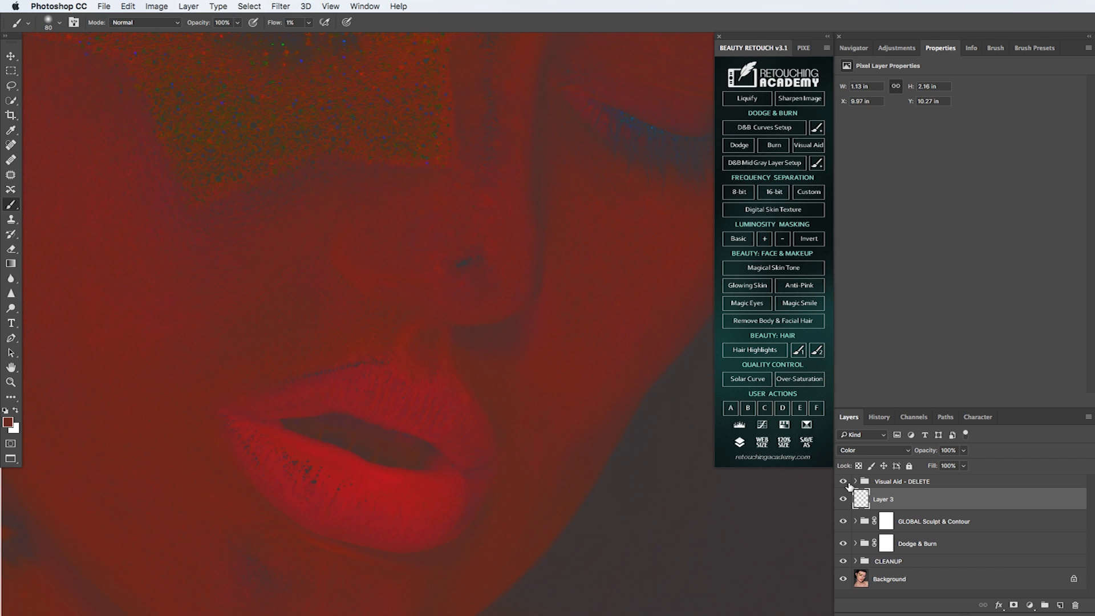
- Hide the Visual Aid group and compare the portrait with and without the Layer 3 color correction
left_click(844, 483)
left_click(843, 499)
left_click(843, 500)
left_click(843, 499)
left_click(843, 499)
left_click(843, 499)
left_click(843, 499)
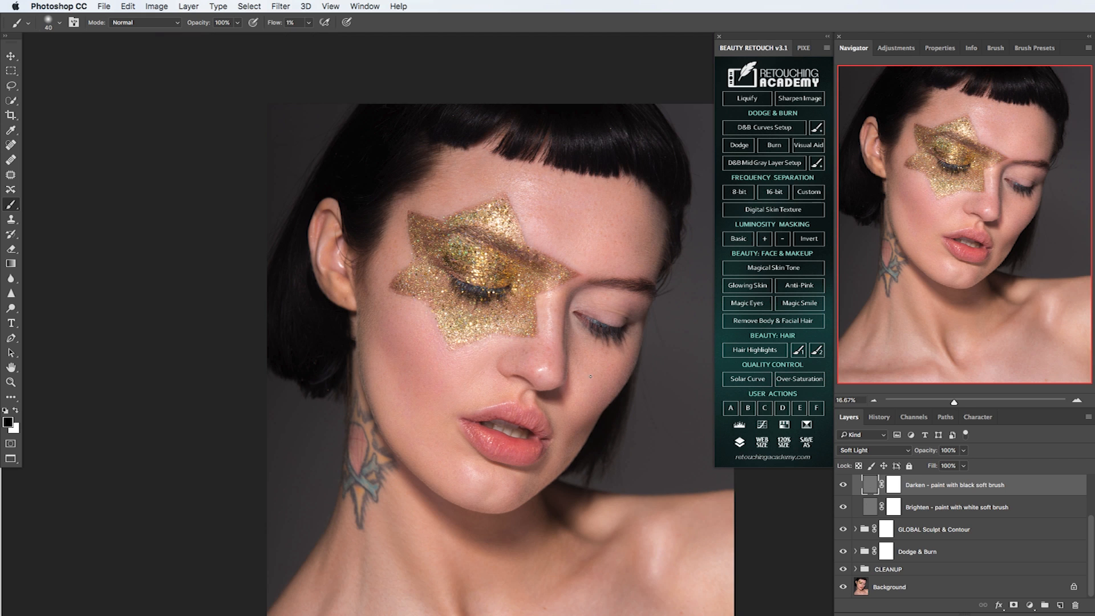
- Enlarge the brush and sculpt the face on the second set of Darken and Brighten layers, alternating black and white paint
key("bracketright")
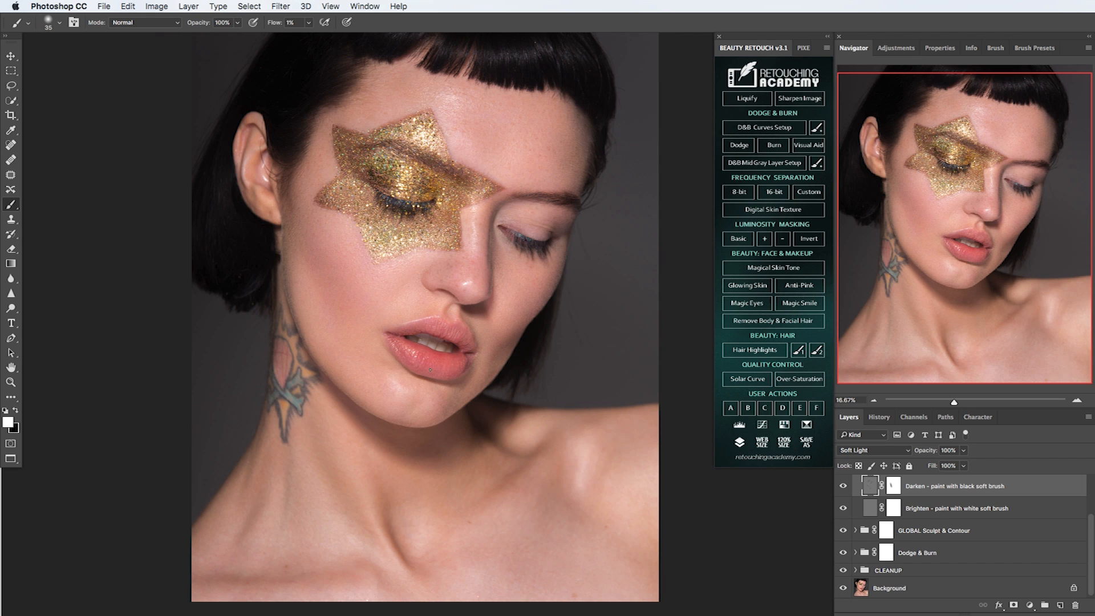
key("x")
key("x")
key("x")
key("bracketright")
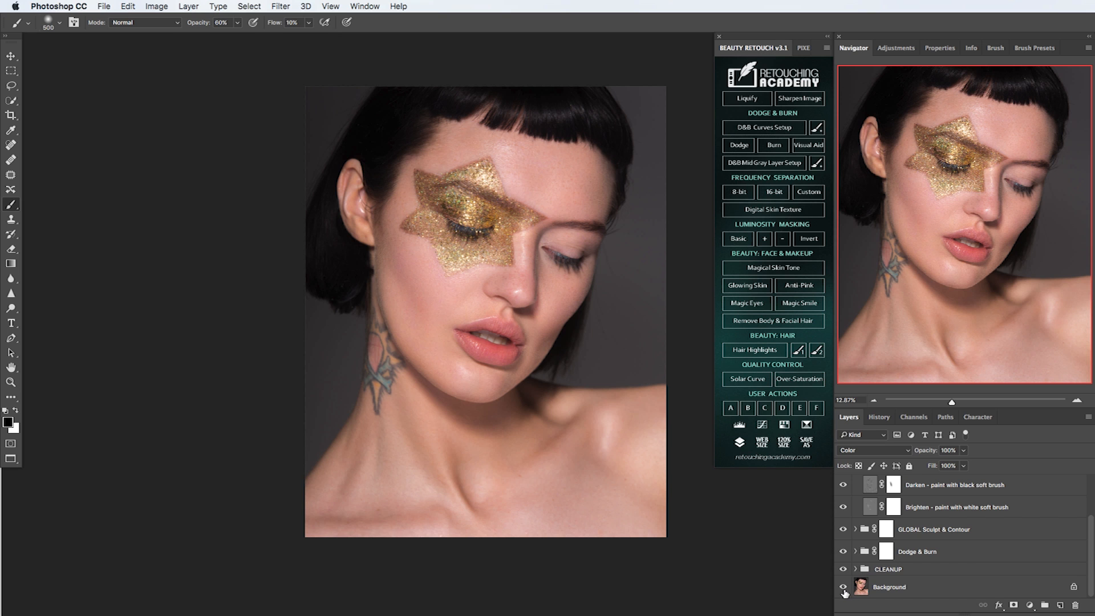
- Compare the retouched portrait with the original by isolating the Background layer and restoring all layers
left_click(843, 589, "alt")
left_click(844, 591, "alt")
left_click(844, 591, "alt")
left_click(844, 591, "alt")
left_click(844, 591, "alt")
left_click(844, 590, "alt")
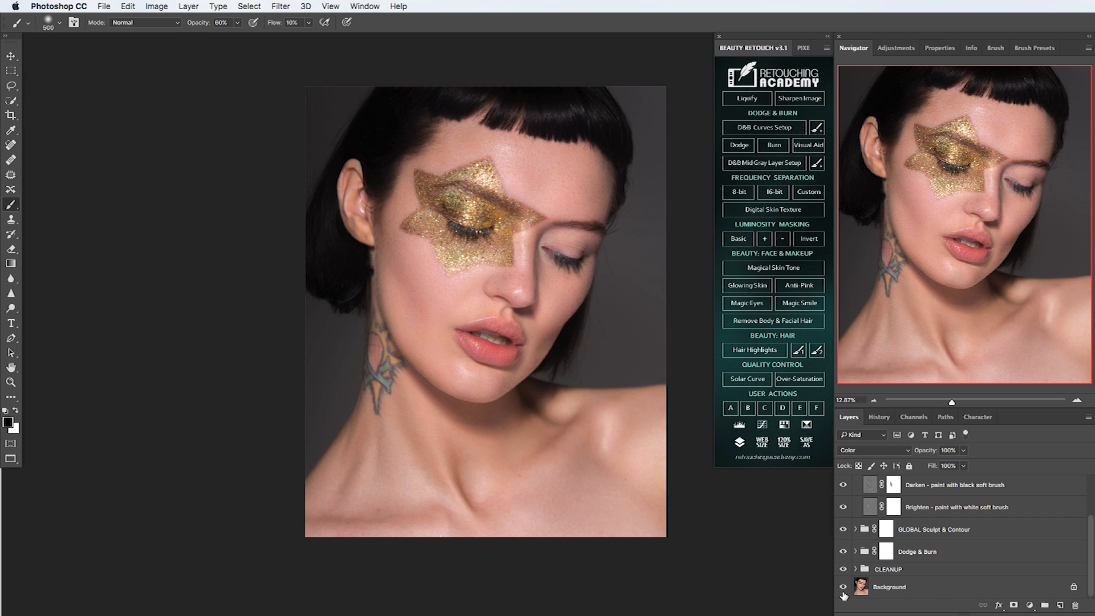